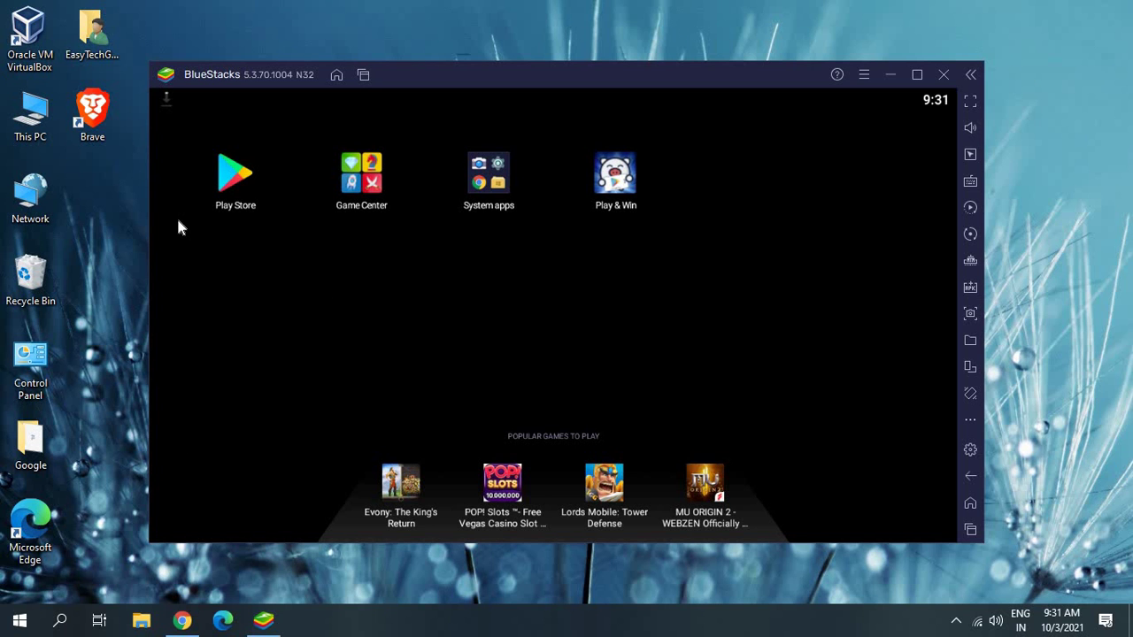
Launch Task Manager over the BlueStacks home screen with Ctrl+Shift+Esc
{"action": "key", "text": "ctrl+shift+Escape"}
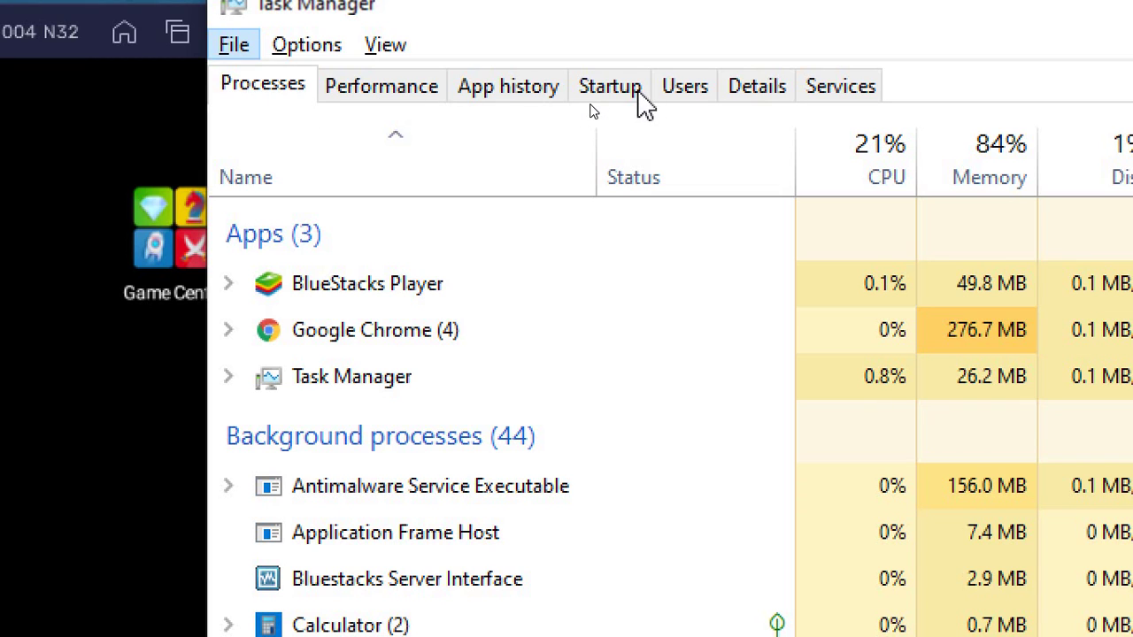
Switch Task Manager to the Details tab and jump to HD-Player.exe
{"action": "left_click", "coordinate": [768, 94]}
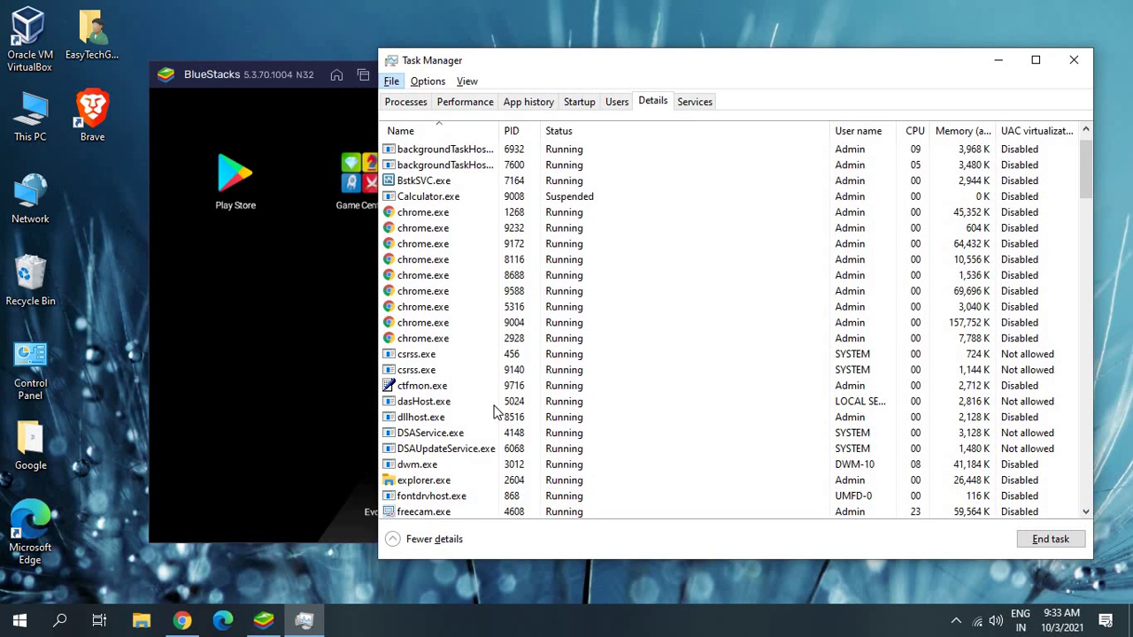
{"action": "key", "text": "h"}
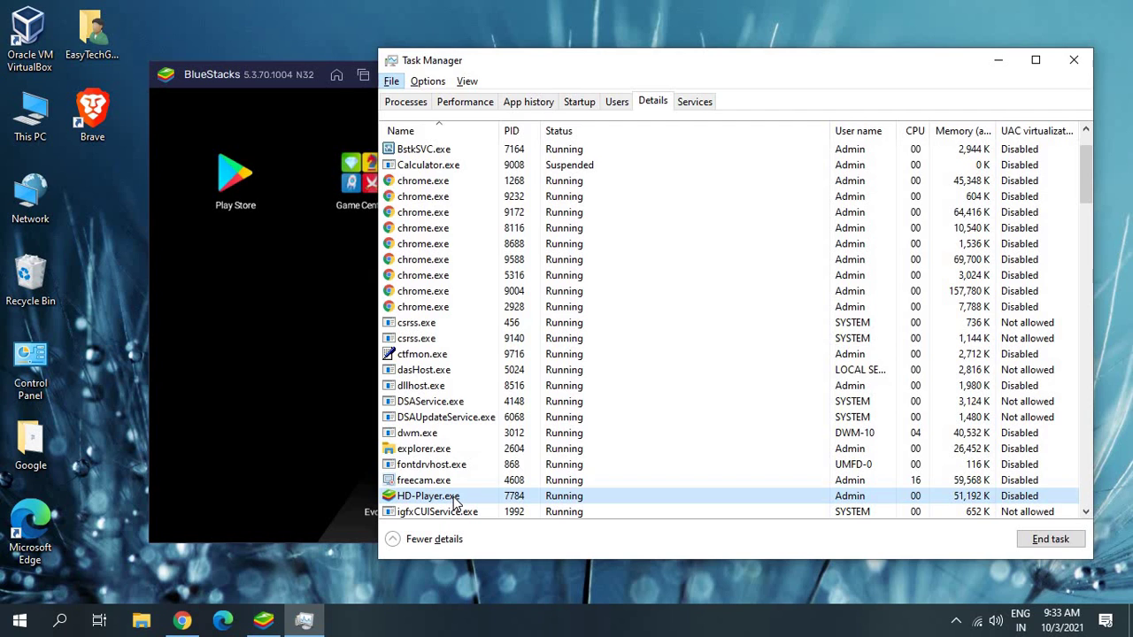
Set HD-Player.exe's priority to Above normal and confirm the change
{"action": "right_click", "coordinate": [454, 498]}
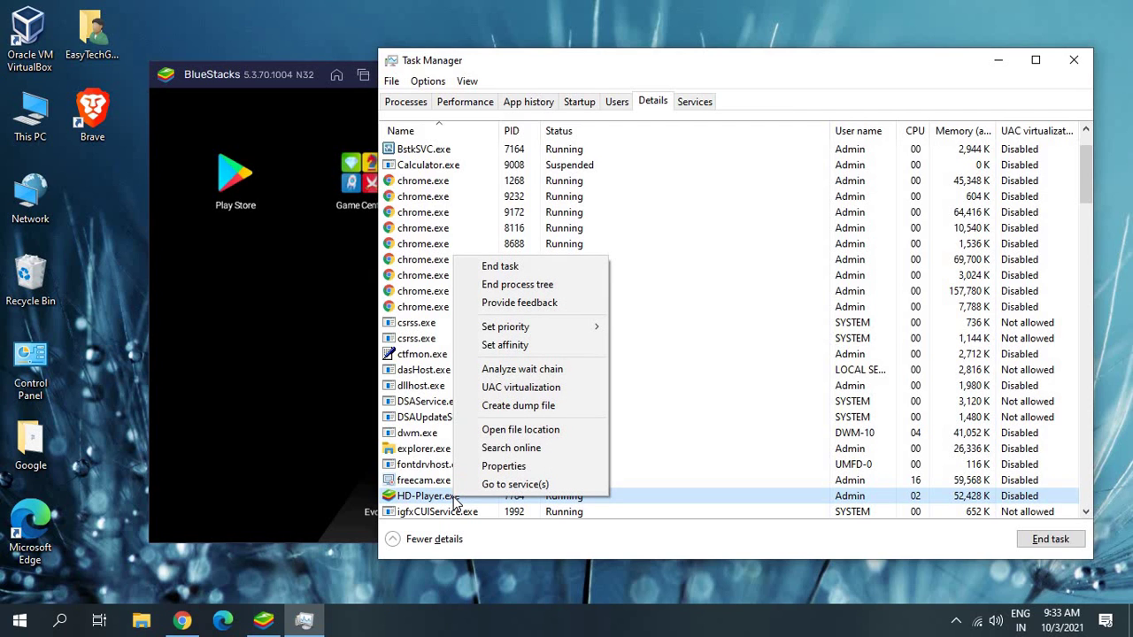
{"action": "mouse_move", "coordinate": [531, 334]}
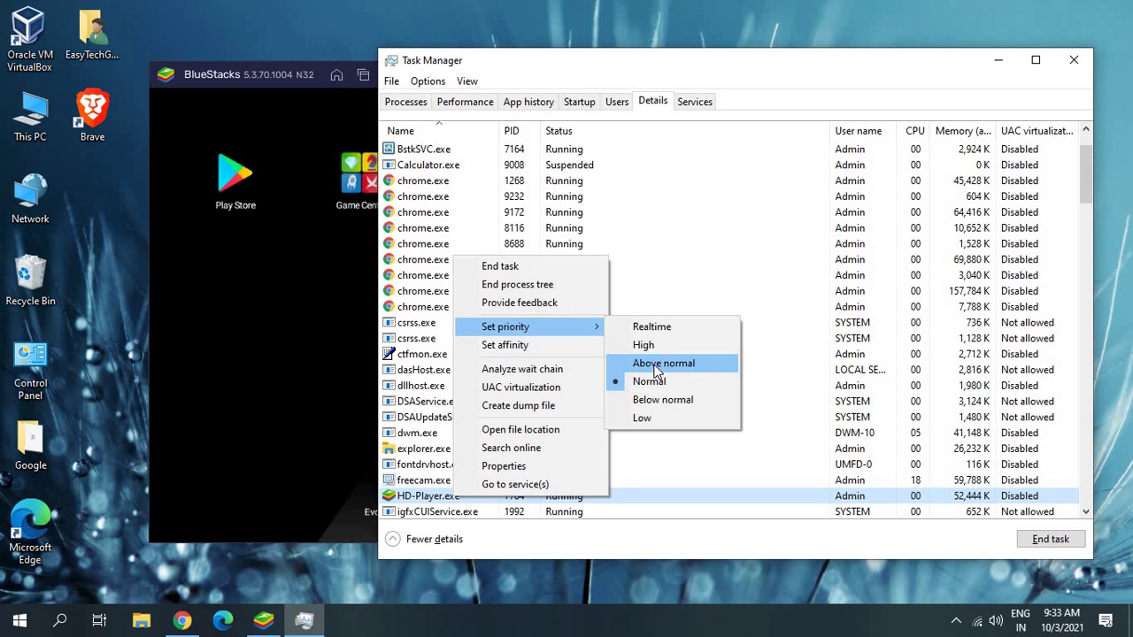
{"action": "left_click", "coordinate": [655, 370]}
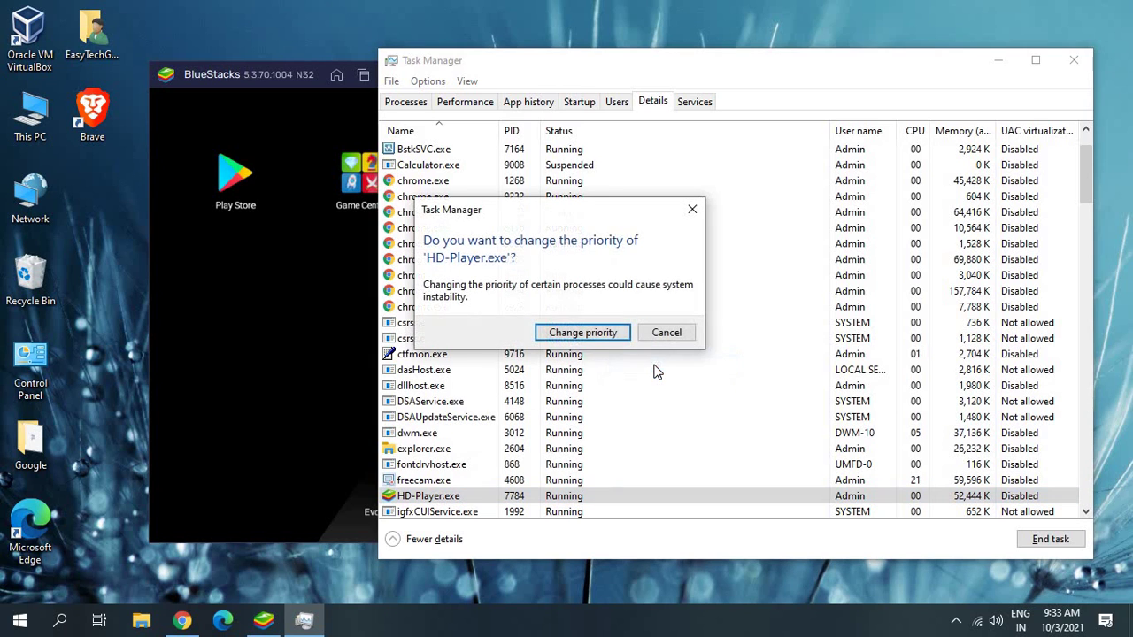
{"action": "left_click", "coordinate": [569, 335]}
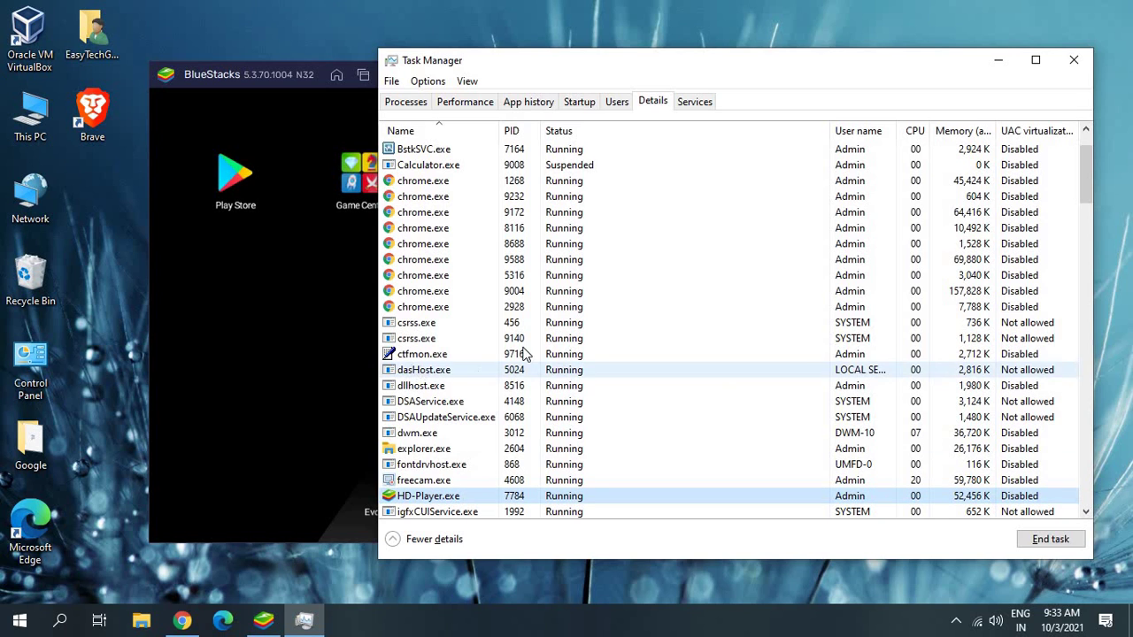
Close Task Manager and open BlueStacks Settings from the main menu
{"action": "left_click", "coordinate": [1073, 59]}
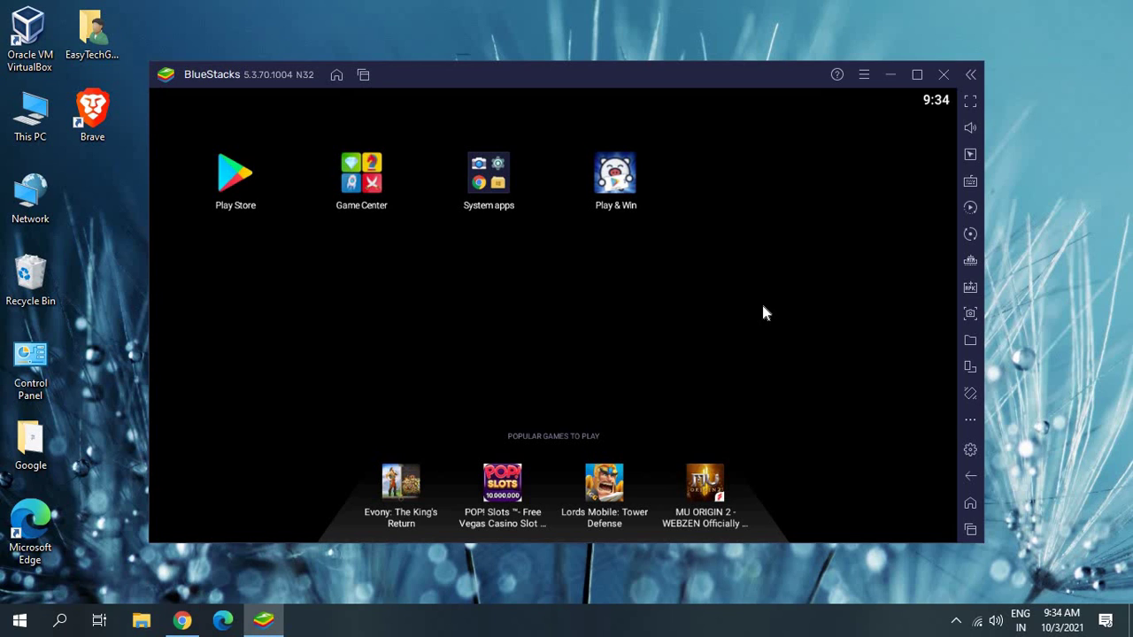
{"action": "left_click", "coordinate": [863, 76]}
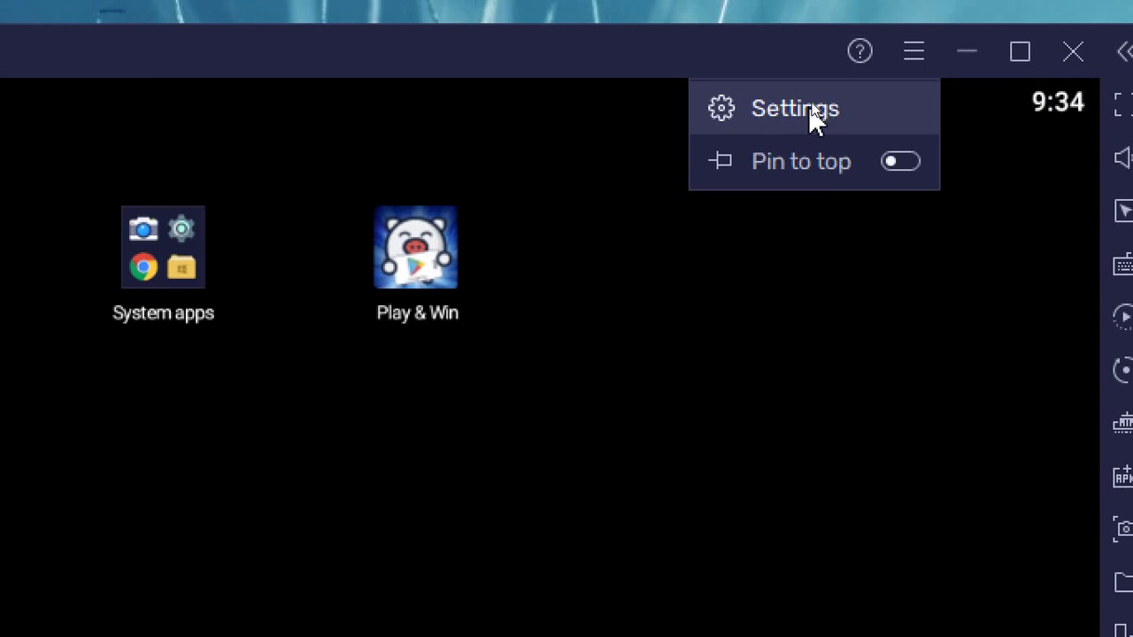
{"action": "left_click", "coordinate": [808, 106]}
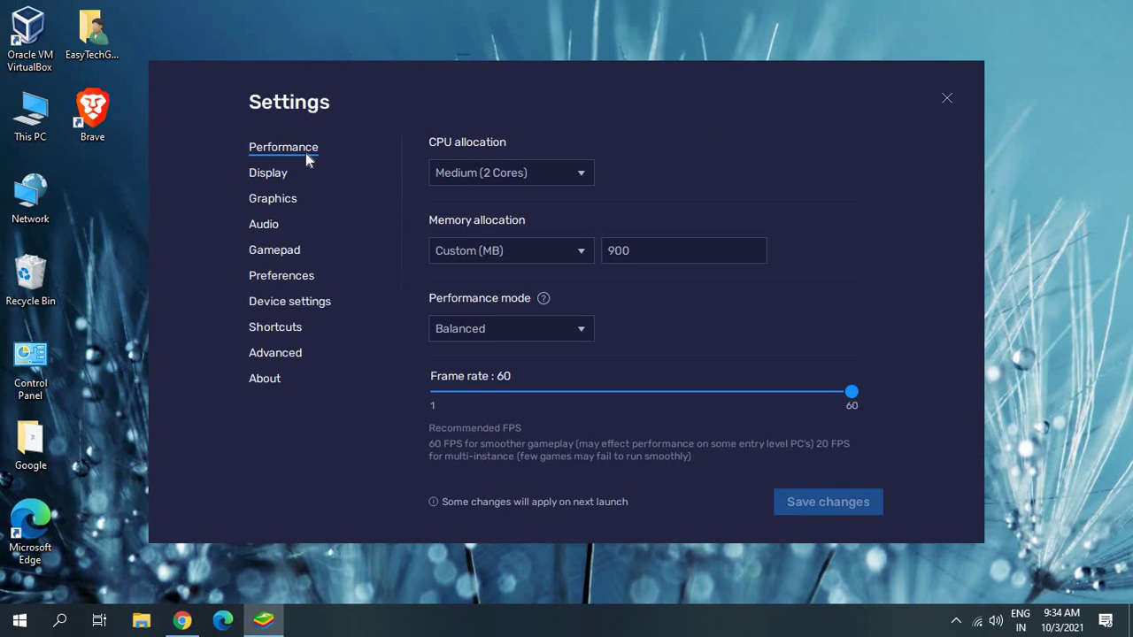
{"action": "left_click", "coordinate": [504, 172]}
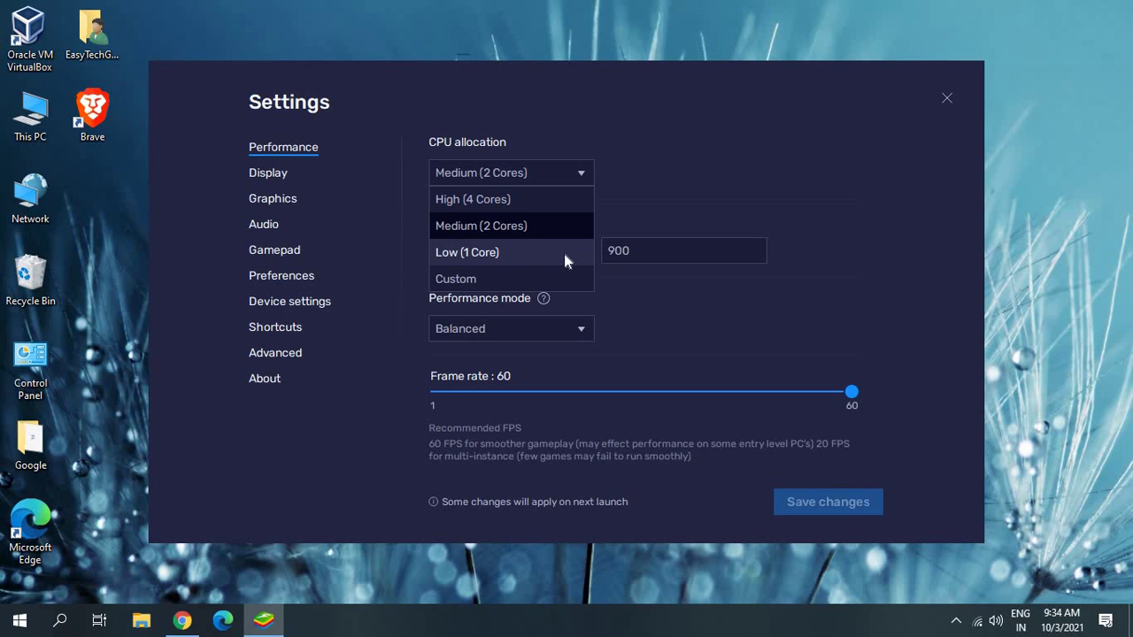
{"action": "left_click", "coordinate": [505, 227]}
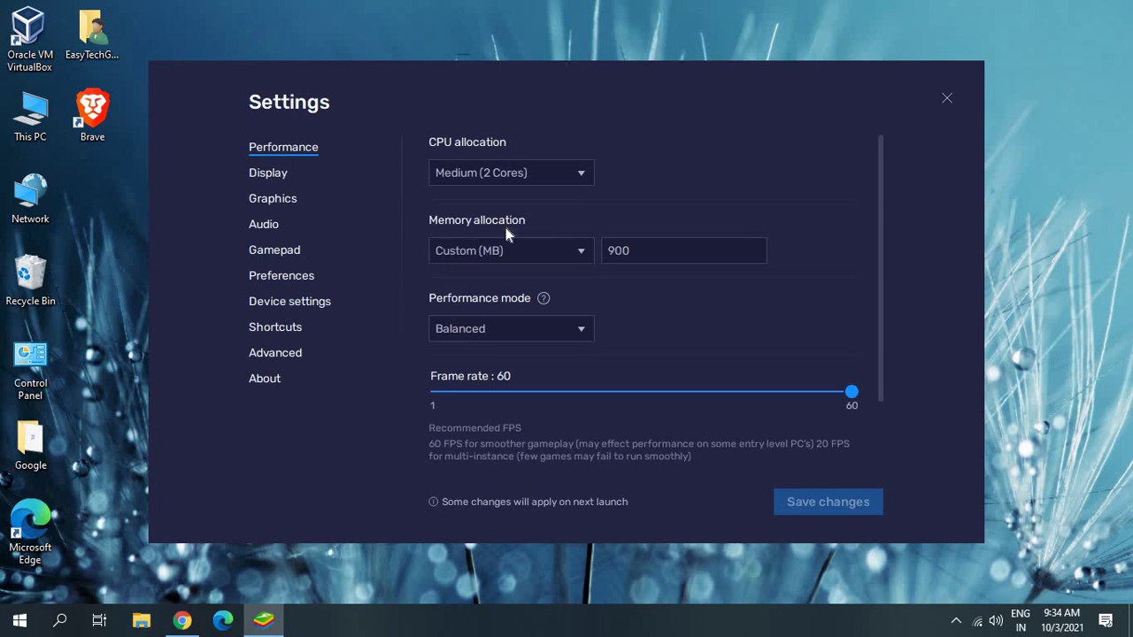
{"action": "left_click", "coordinate": [511, 176]}
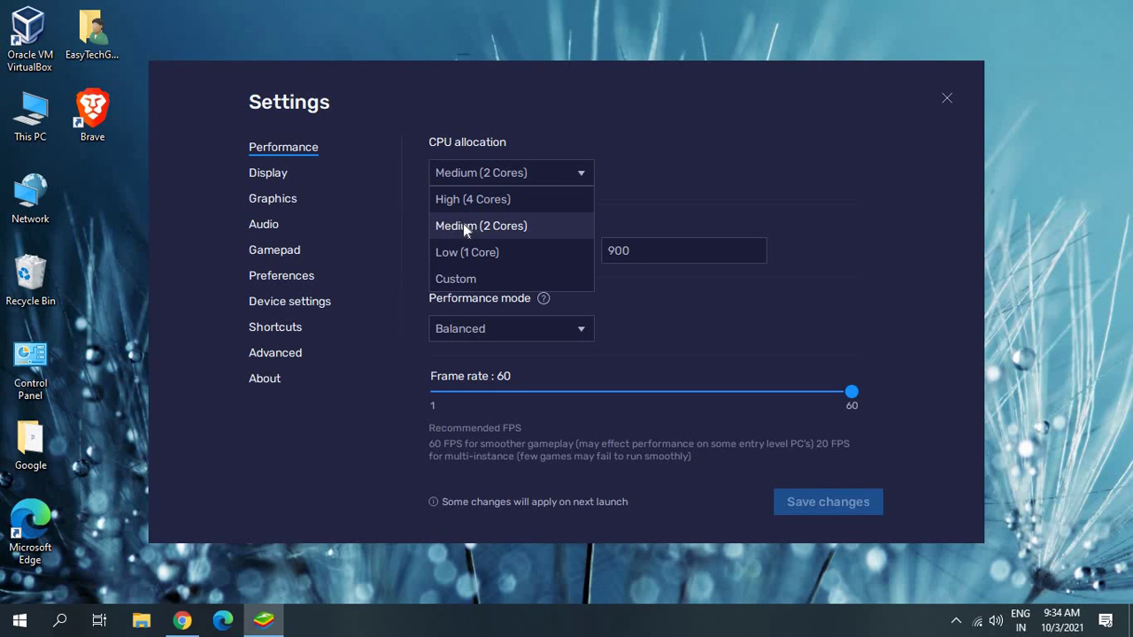
{"action": "left_click", "coordinate": [470, 226]}
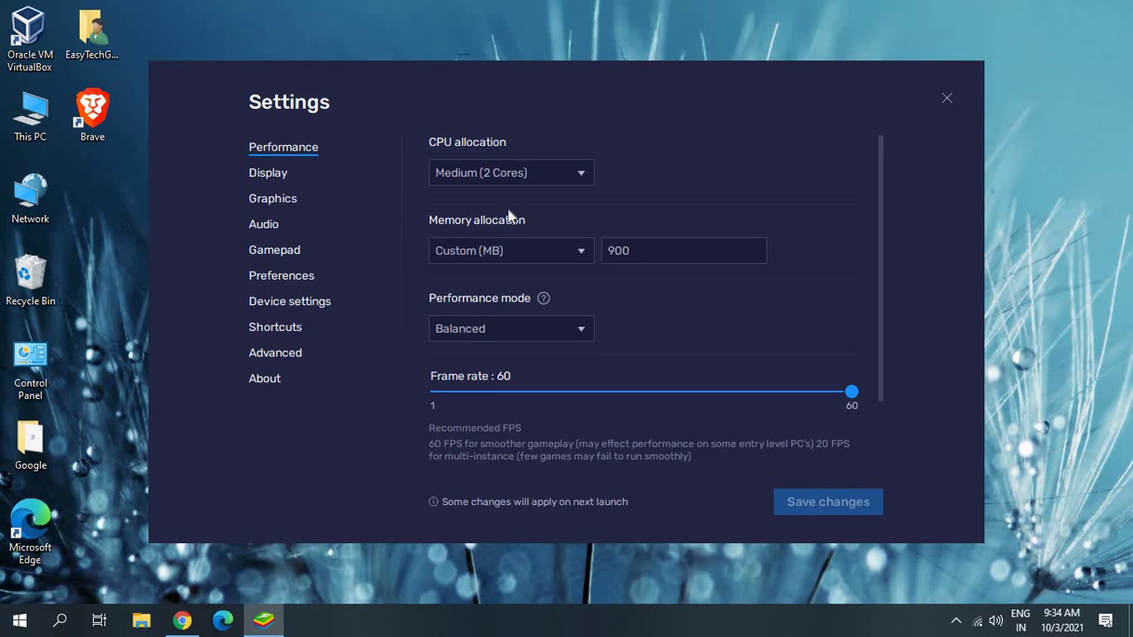
{"action": "left_click", "coordinate": [561, 176]}
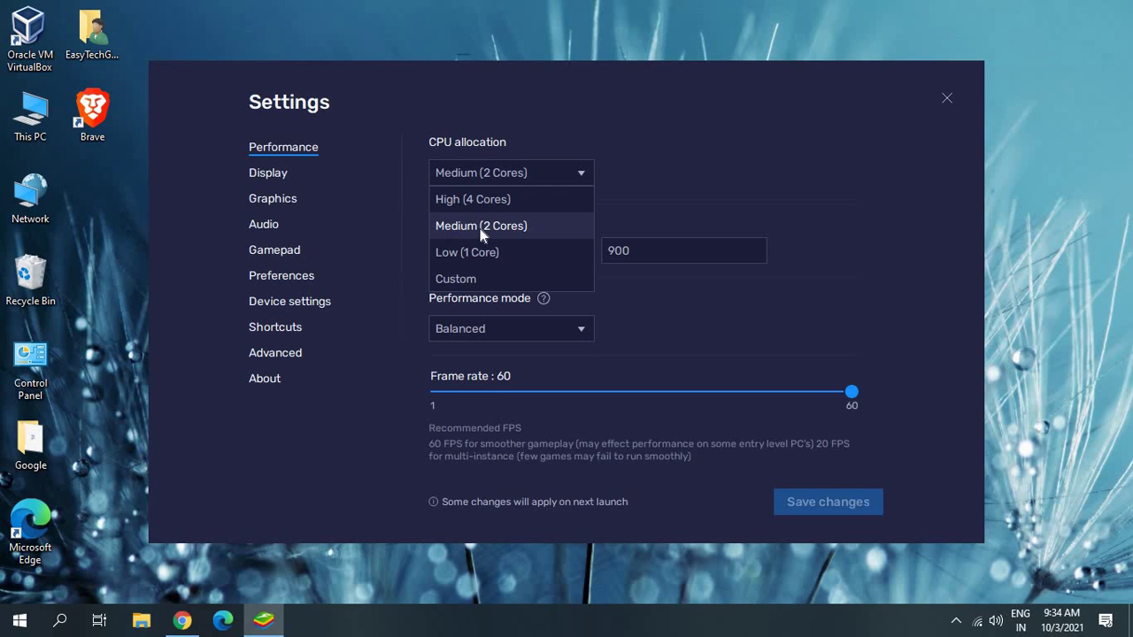
{"action": "left_click", "coordinate": [480, 226]}
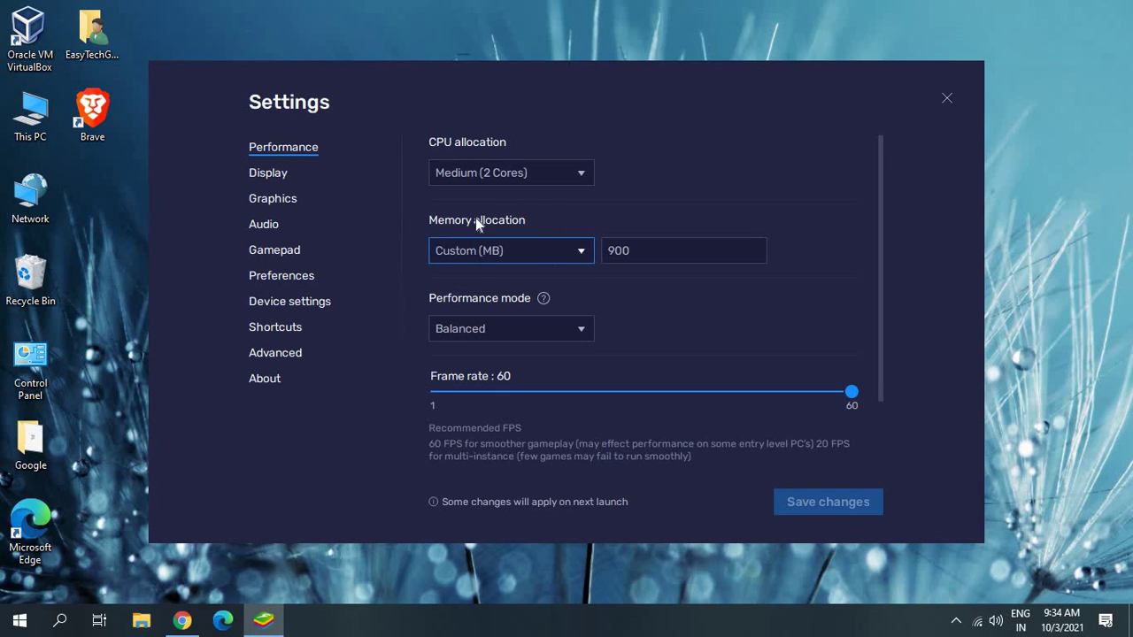
Choose Medium (2 GB) memory allocation and High Performance performance mode
{"action": "left_click", "coordinate": [530, 251]}
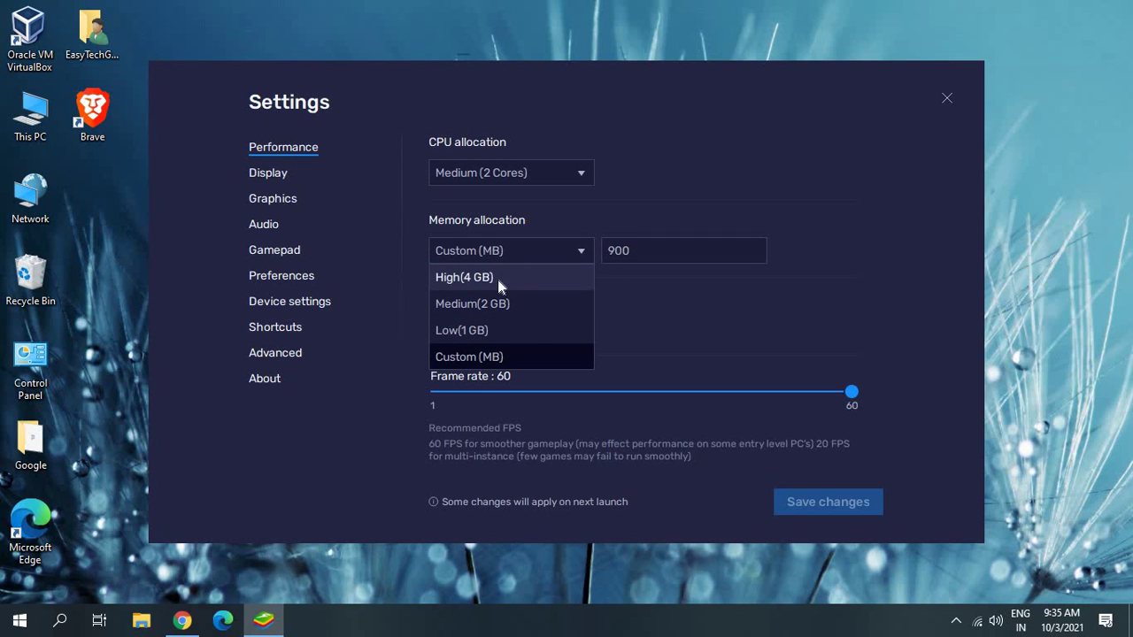
{"action": "left_click", "coordinate": [462, 308]}
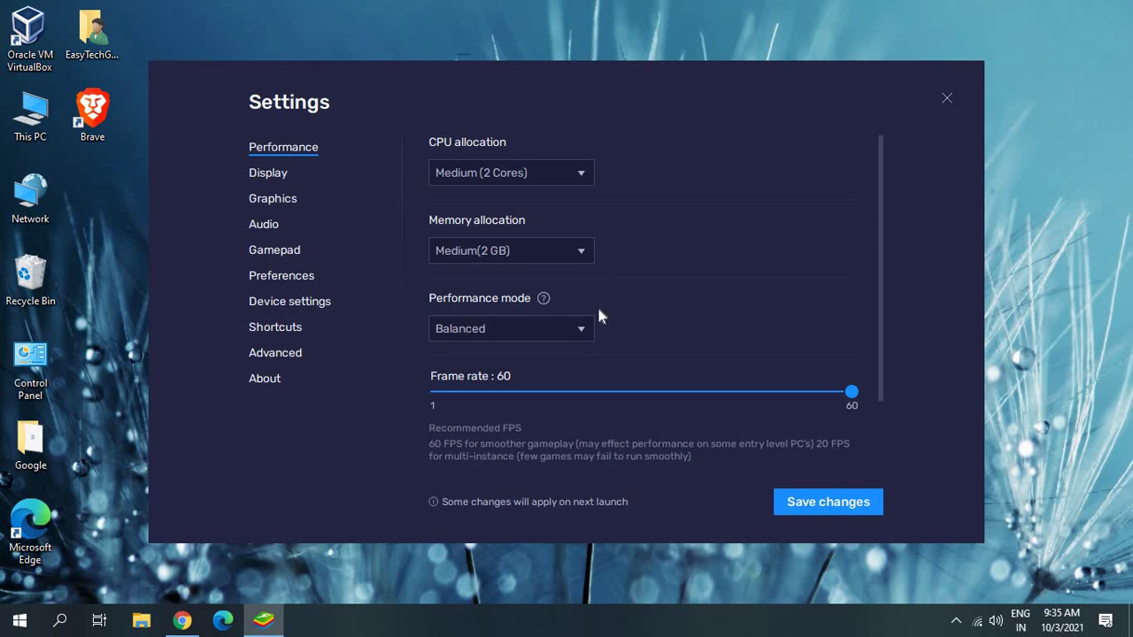
{"action": "left_click", "coordinate": [539, 330]}
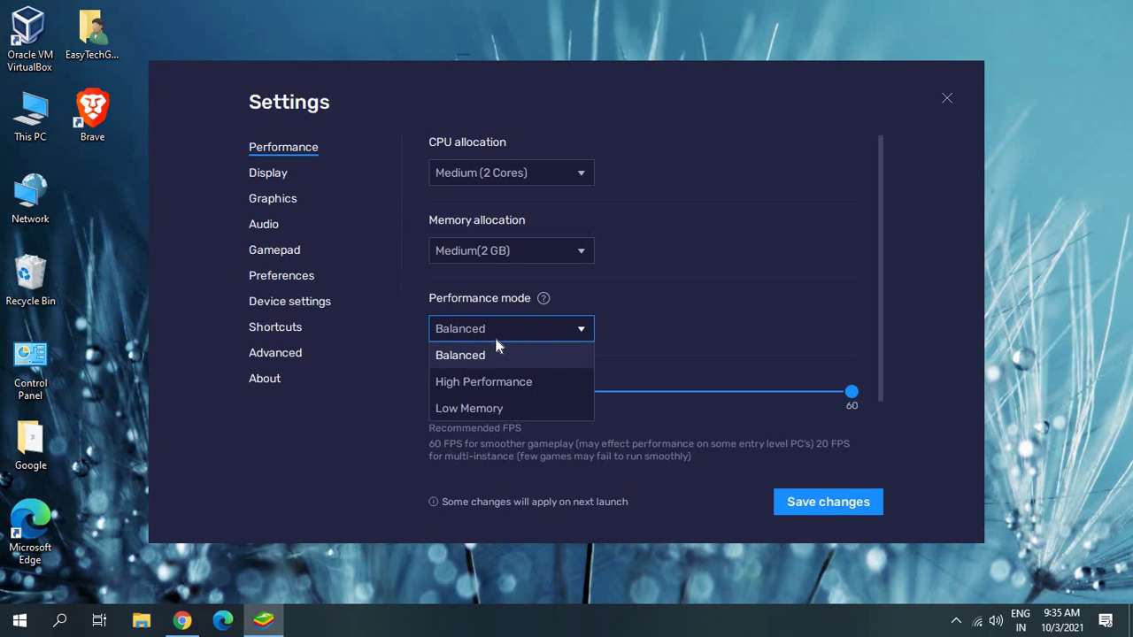
{"action": "left_click", "coordinate": [483, 392]}
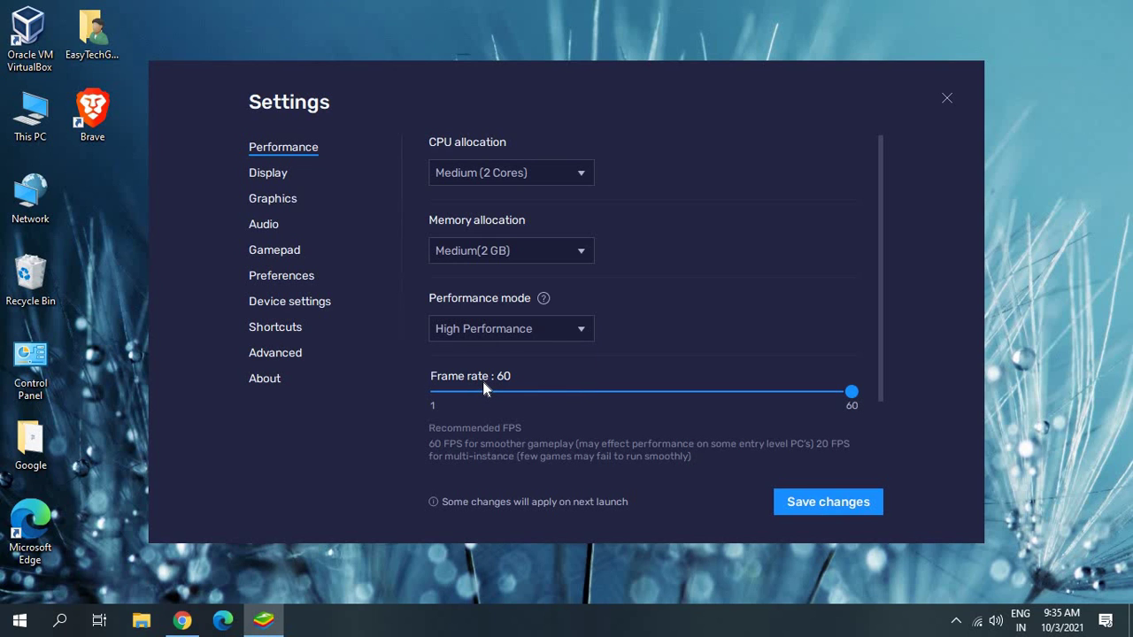
{"action": "scroll", "coordinate": [738, 334], "scroll_direction": "down", "scroll_amount": 1}
{"action": "left_click", "coordinate": [504, 252]}
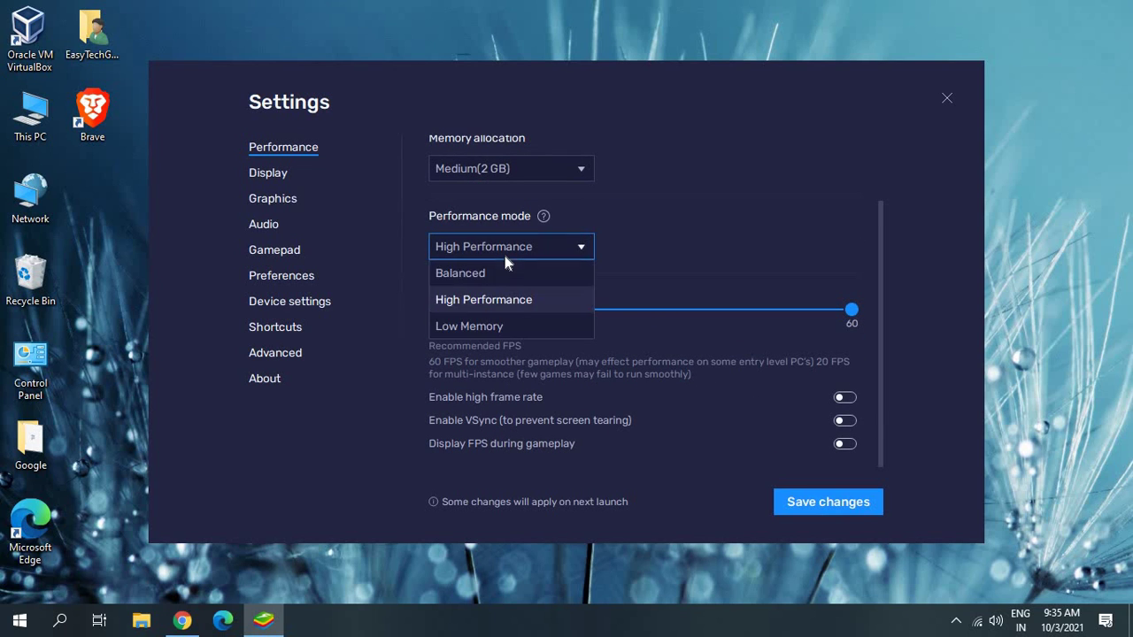
{"action": "left_click", "coordinate": [498, 303]}
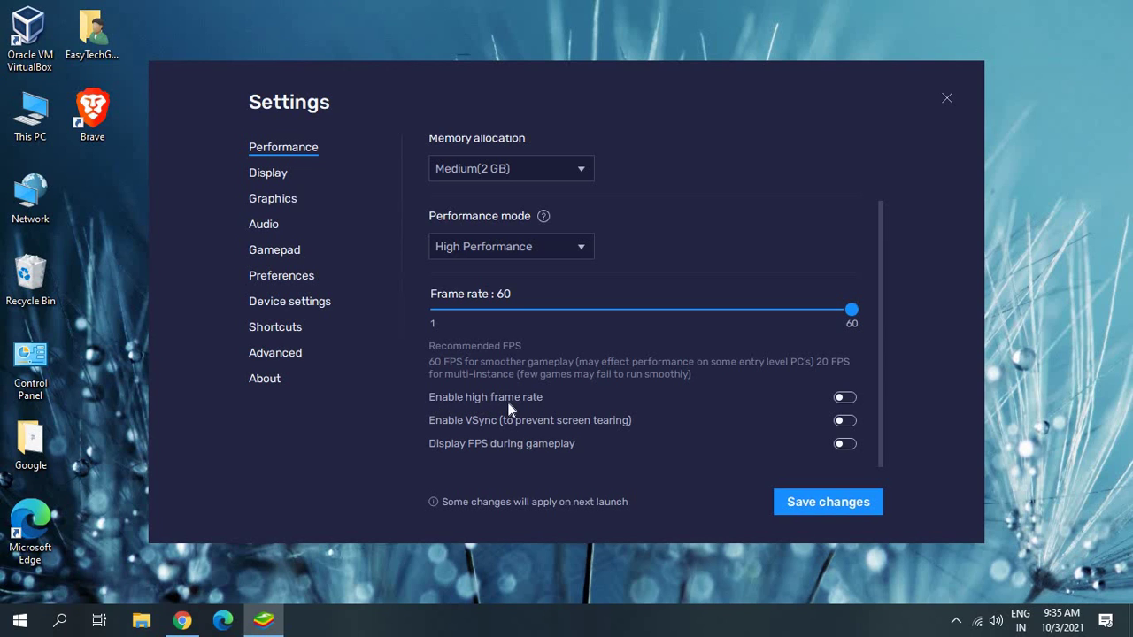
{"action": "left_click", "coordinate": [845, 399]}
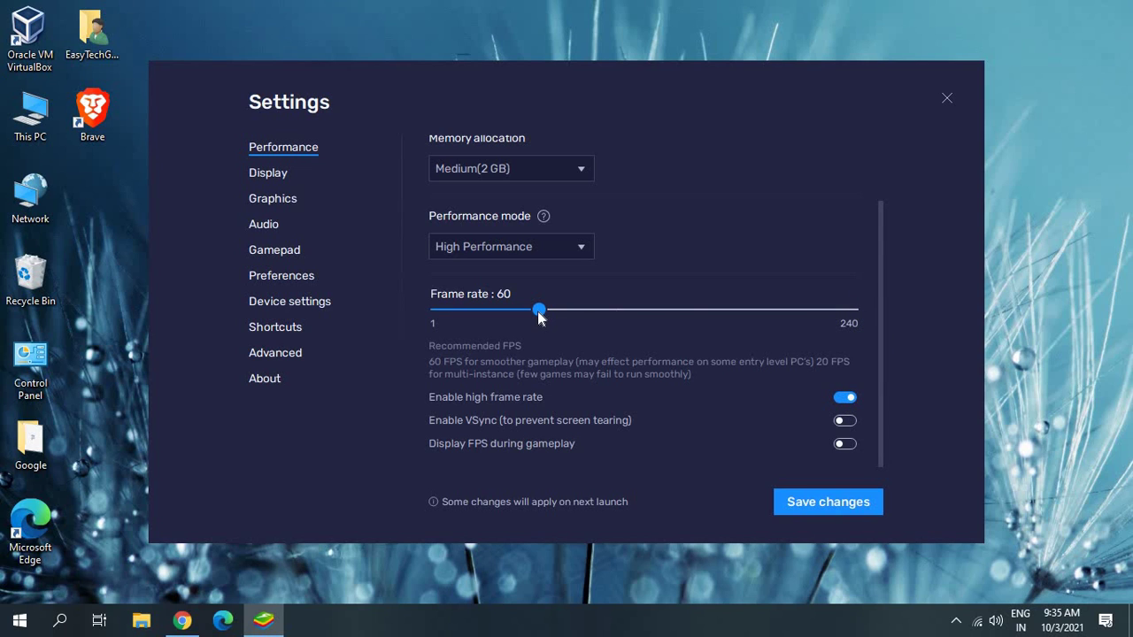
{"action": "left_click_drag", "start_coordinate": [539, 311], "coordinate": [604, 312]}
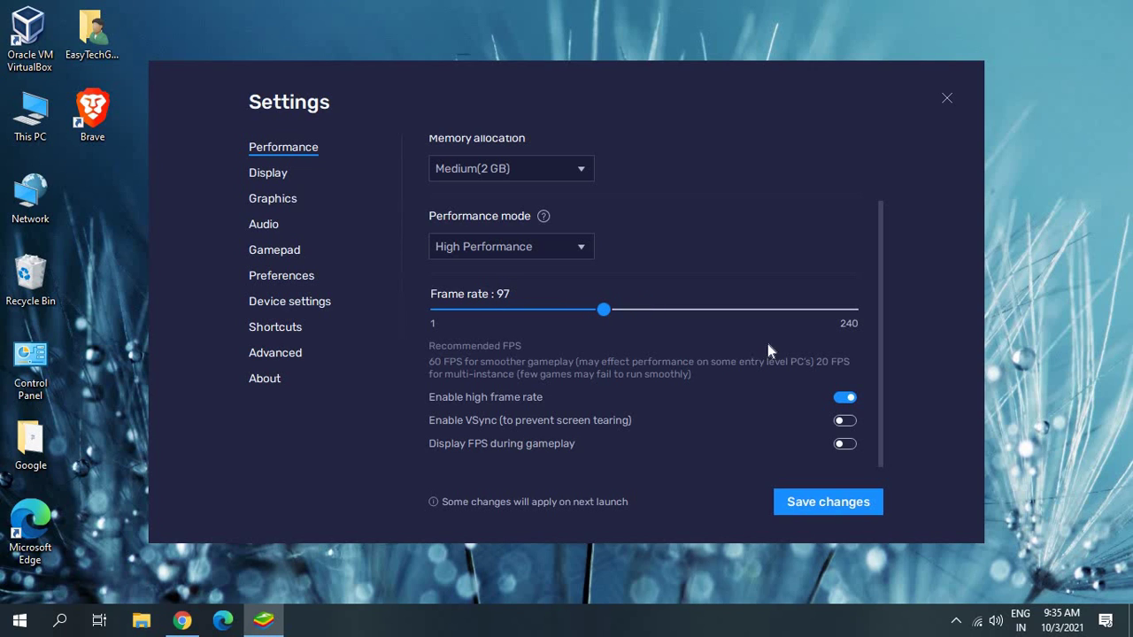
{"action": "left_click", "coordinate": [843, 397]}
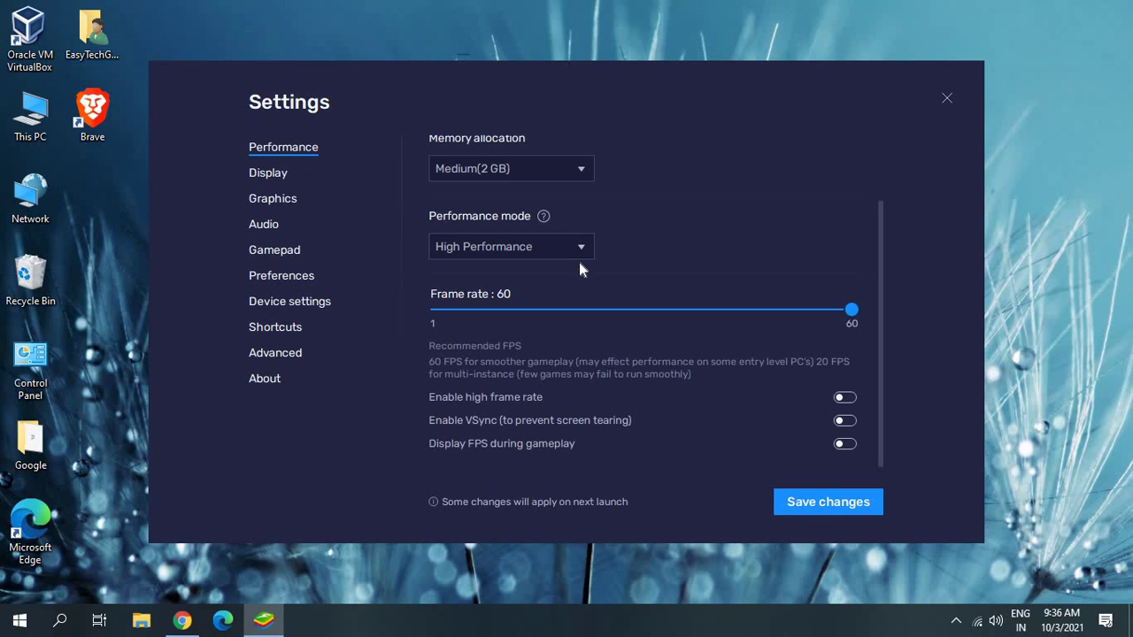
Save the changes, restart BlueStacks, then reopen Settings on the Display page
{"action": "left_click", "coordinate": [815, 507]}
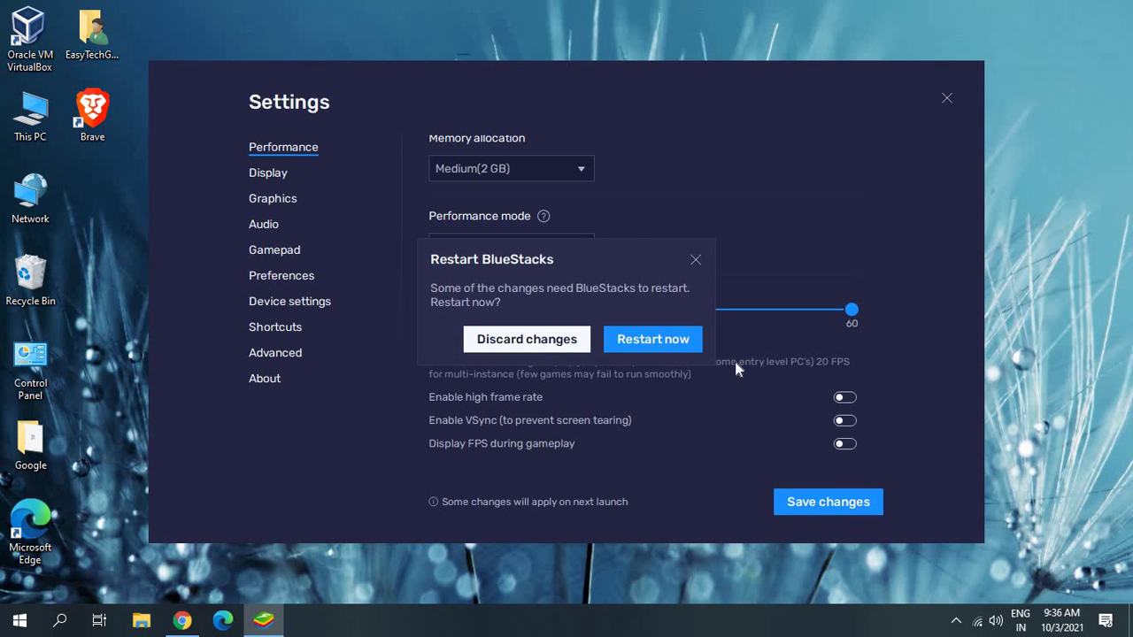
{"action": "left_click", "coordinate": [661, 345]}
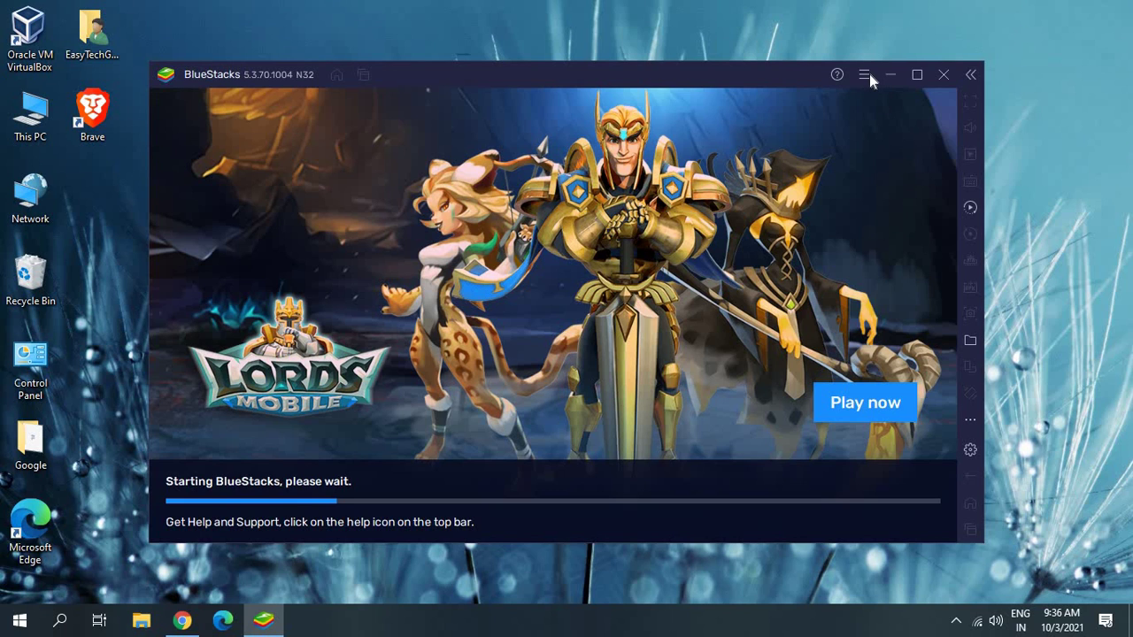
{"action": "left_click", "coordinate": [868, 74]}
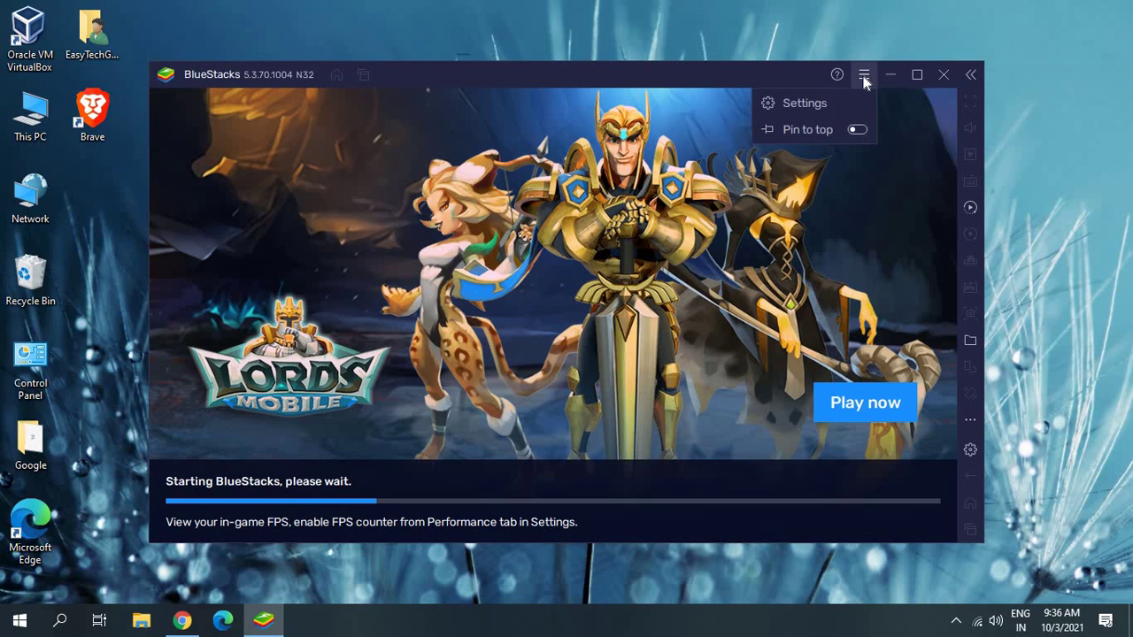
{"action": "left_click", "coordinate": [806, 101]}
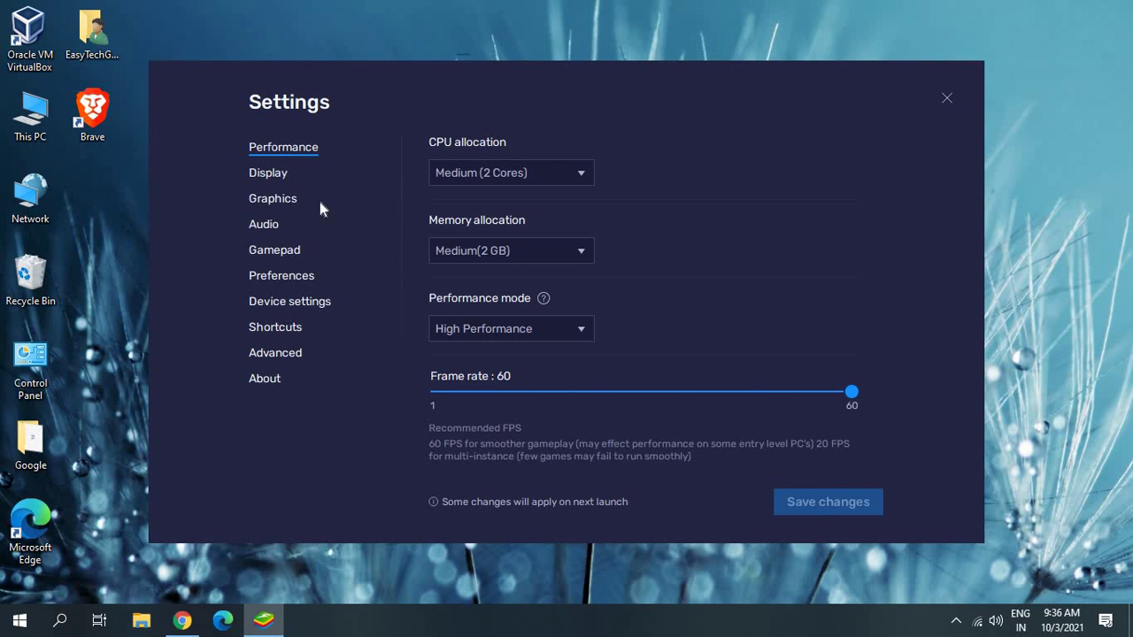
{"action": "left_click", "coordinate": [267, 175]}
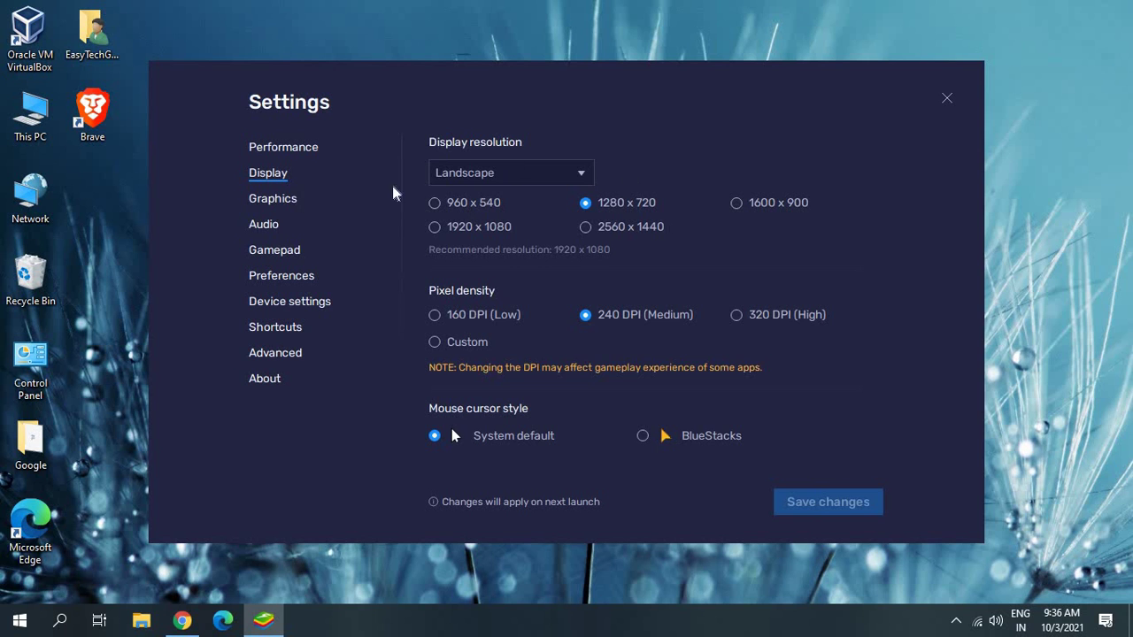